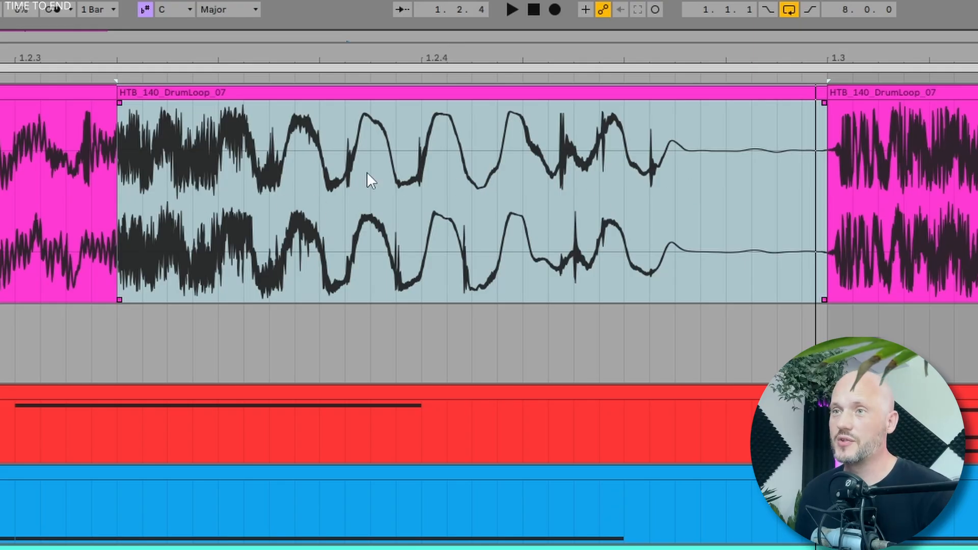
Step: Audition sections of the REFERENCE drum loop before 1.3 by selecting the kick's start and its tail
left_click(342, 203, "shift")
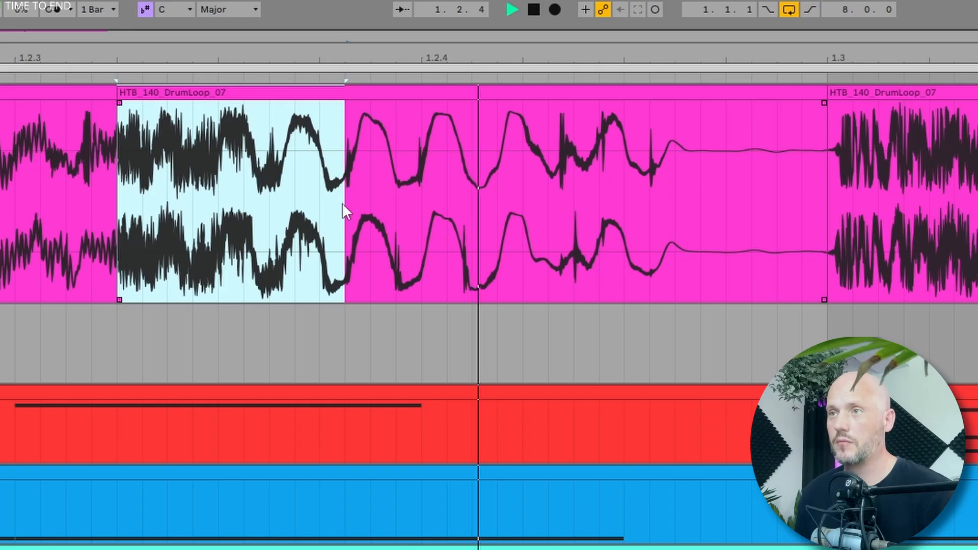
left_click_drag(548, 202, 680, 195)
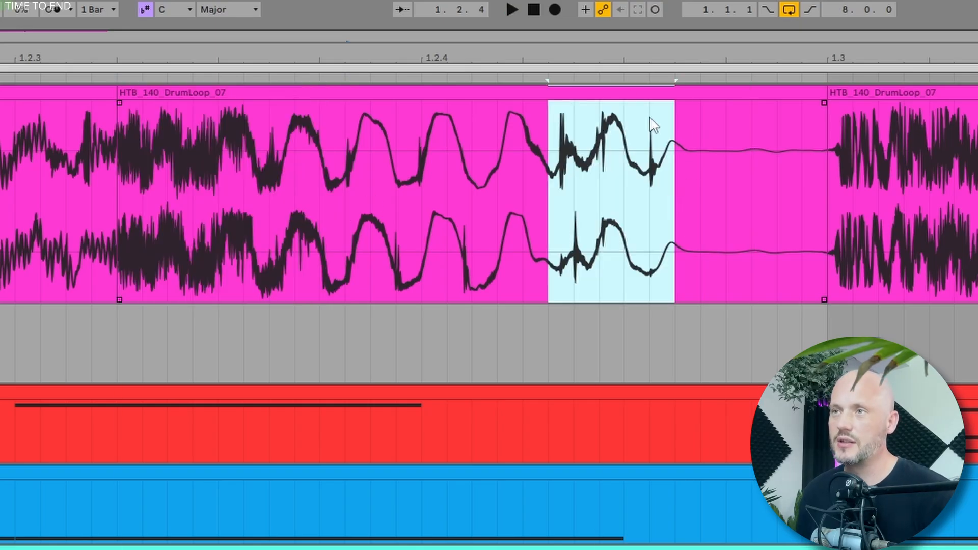
scroll(568, 236, "up", 5)
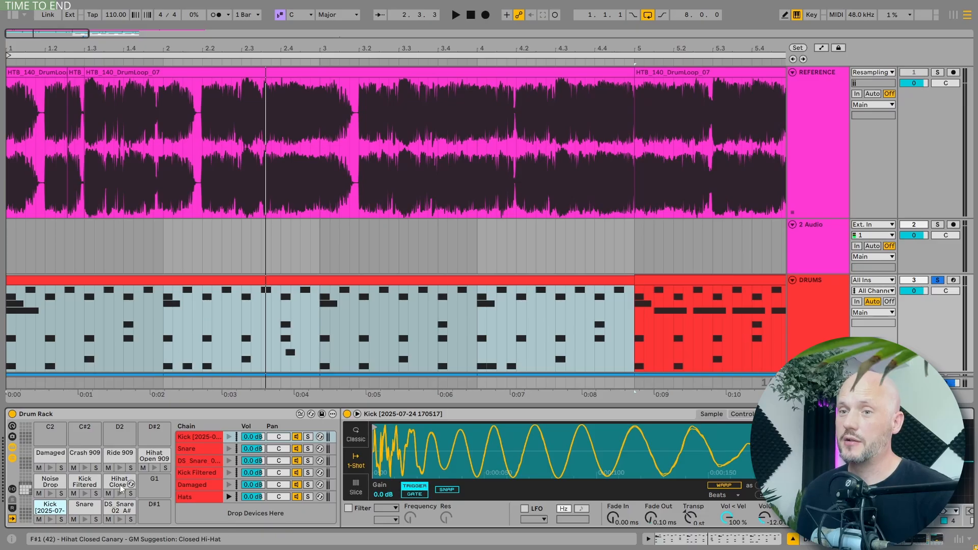
Step: Select the Snare pad, open the Damaged Noise sampler's Pitch/Osc settings and switch off its pitch envelope
left_click(85, 518)
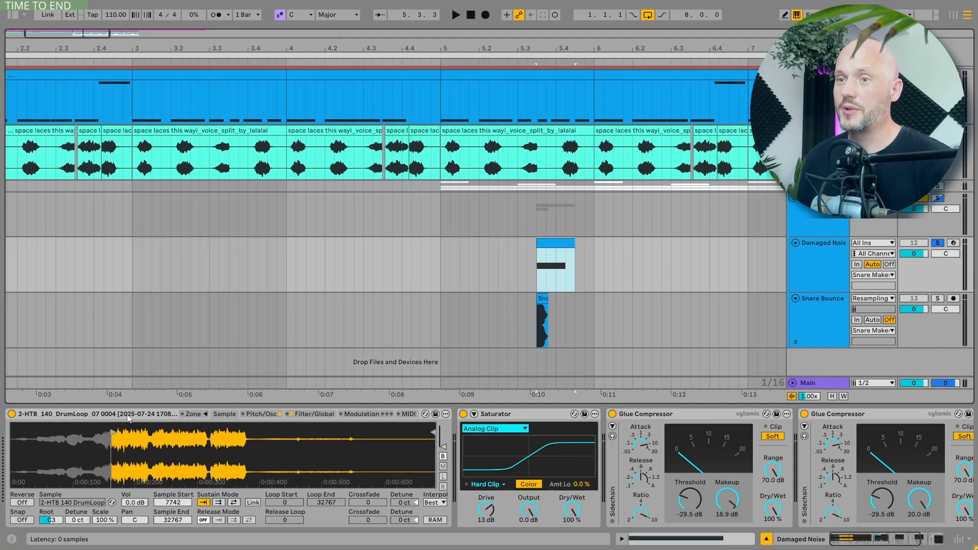
left_click(261, 414)
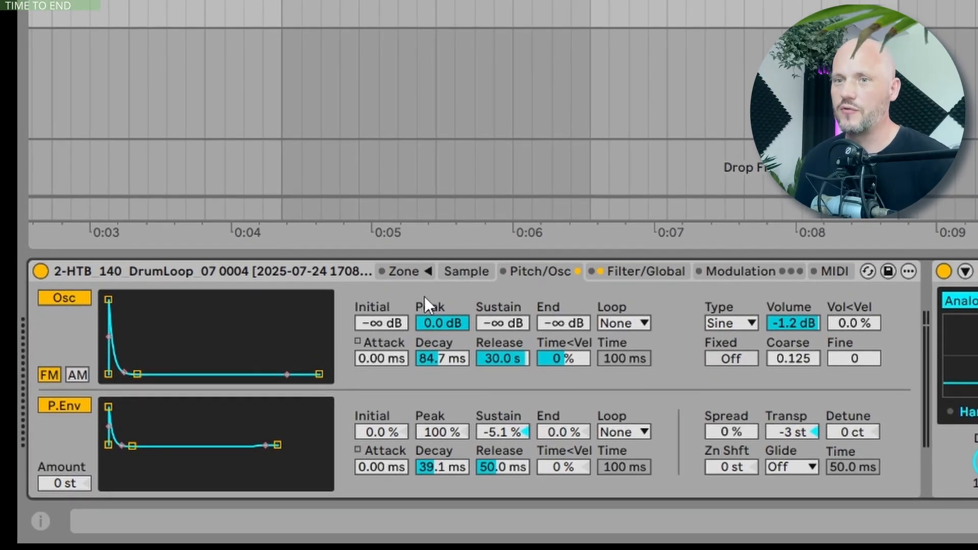
left_click(64, 405)
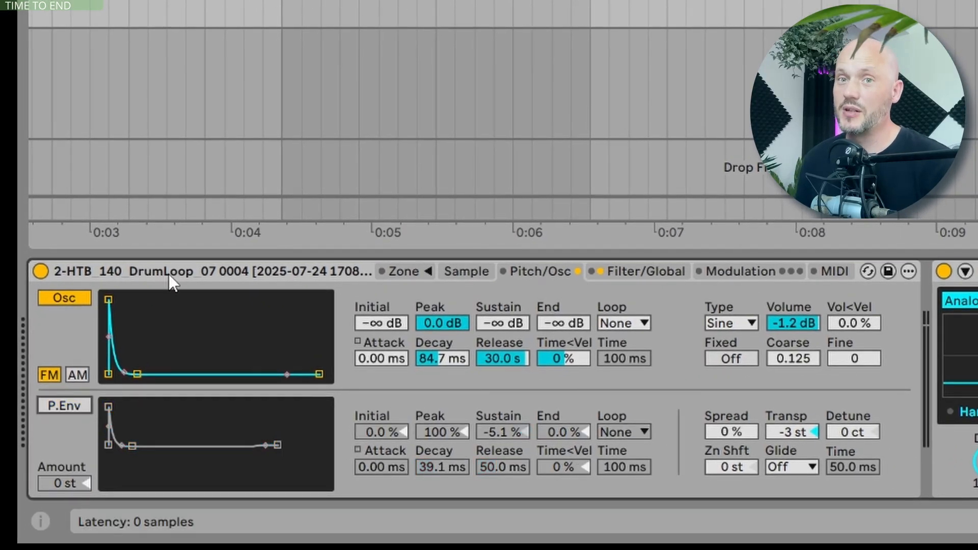
left_click(267, 286)
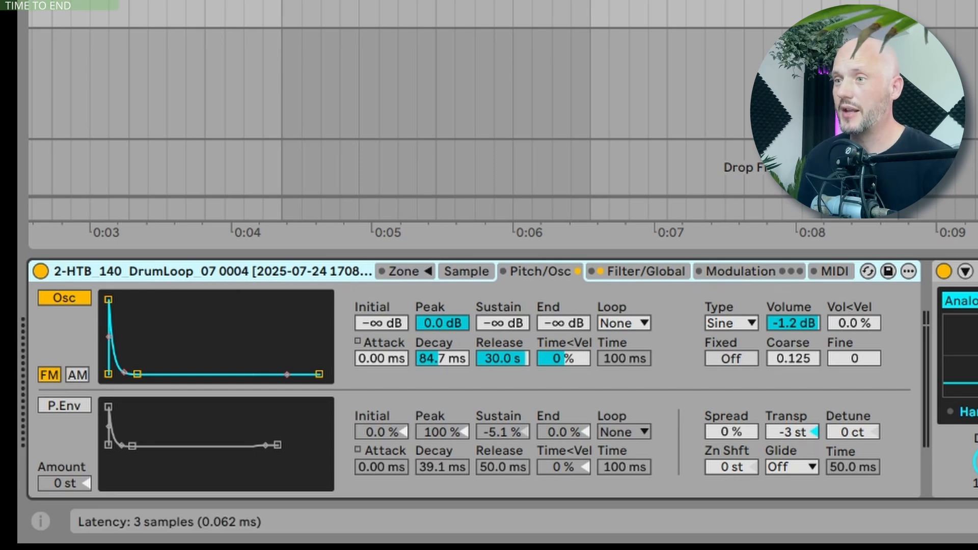
Step: Play the Damaged Noise clip while reviewing its Glue Compressor and FabFilter Pro-Q 3, and close the EQ window
left_click(974, 271)
left_click(657, 271)
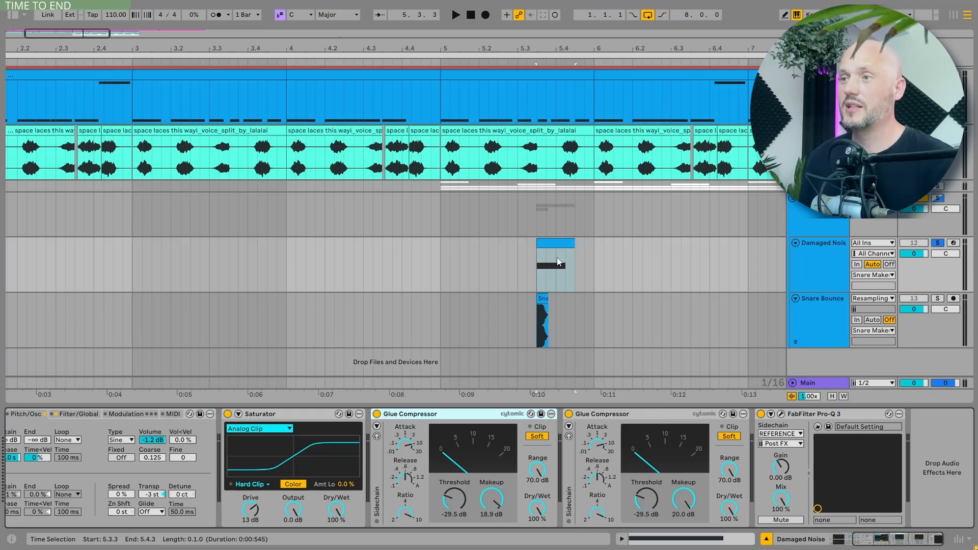
left_click(552, 241)
key("space")
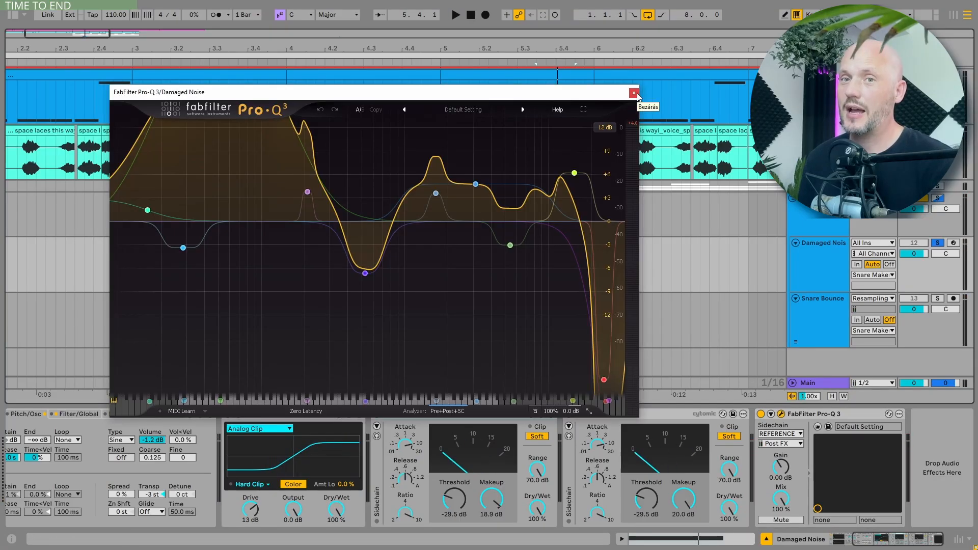
left_click(633, 93)
left_click(940, 301)
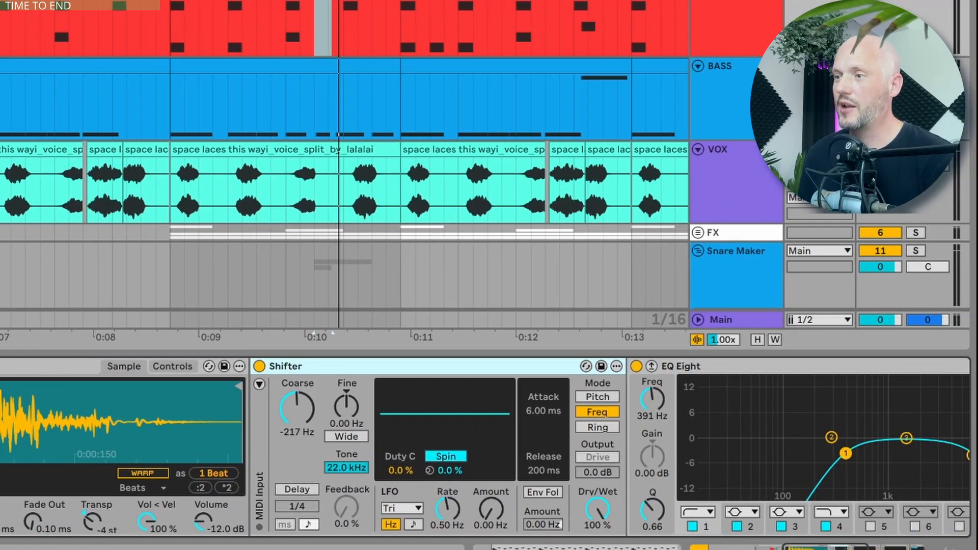
Step: Examine the Shifter and EQ Eight settings in the drum sample's device chain
scroll(759, 497, "right", 6)
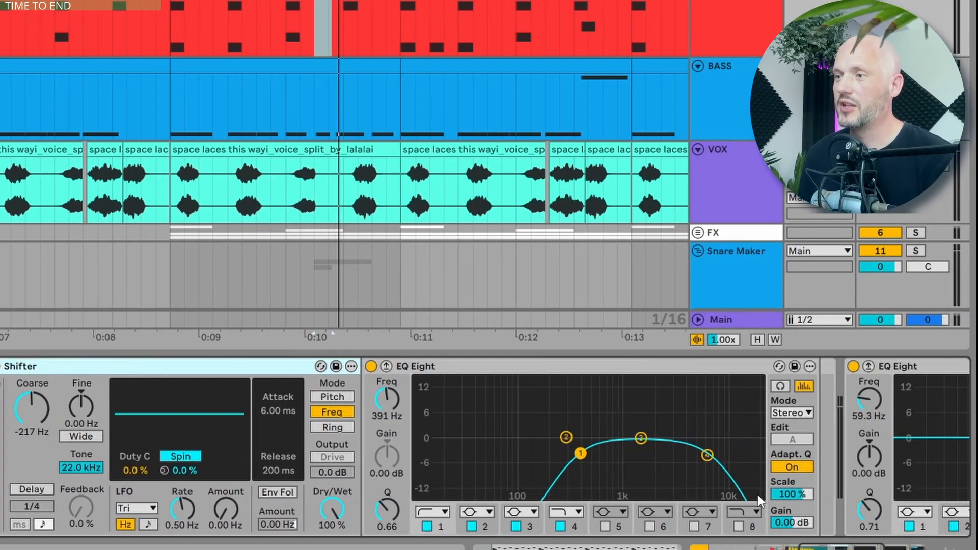
scroll(759, 497, "left", 1)
left_click(573, 366)
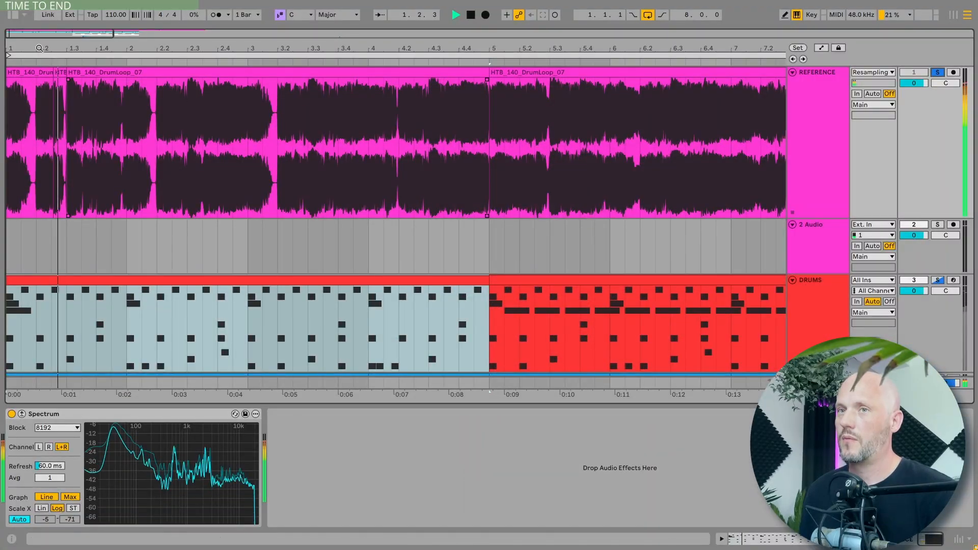
Step: Play the opening of the REFERENCE drum loop and select the hits at 1.1 and 1.2 for comparison
left_click_drag(16, 48, 63, 73)
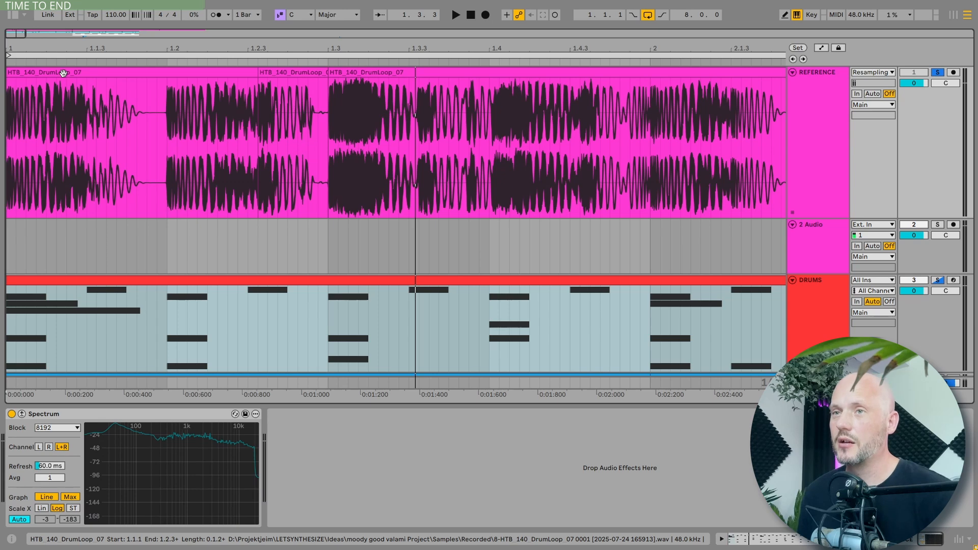
key("space")
key("space")
left_click_drag(67, 114, 6, 146)
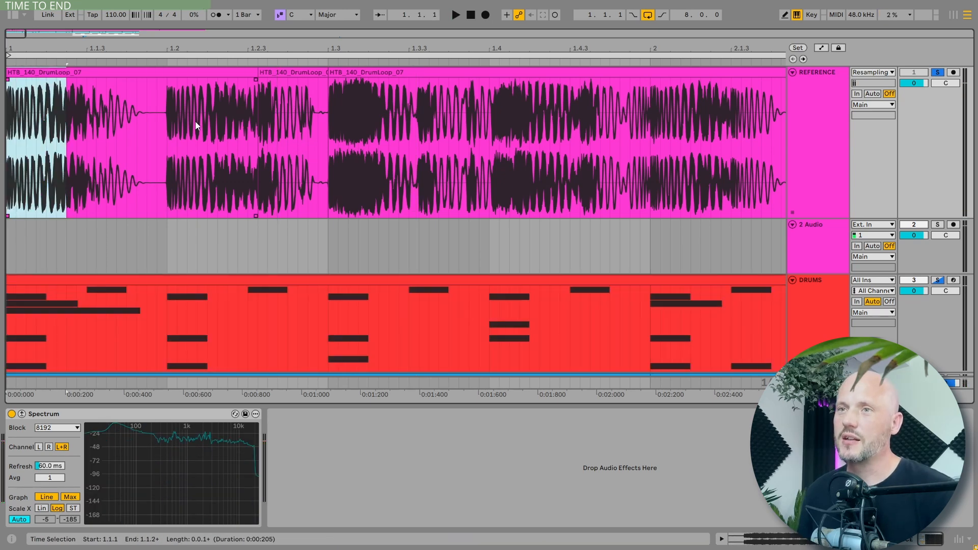
left_click_drag(227, 128, 161, 133)
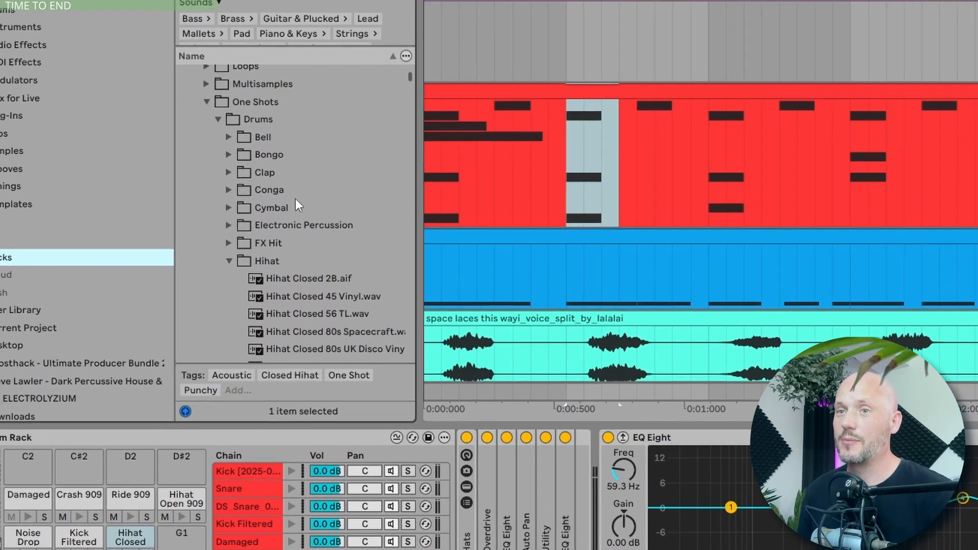
Step: Browse the Hihat one-shot samples and unsolo the Noise Drop chain in the Hats rack
scroll(299, 199, "down", 8)
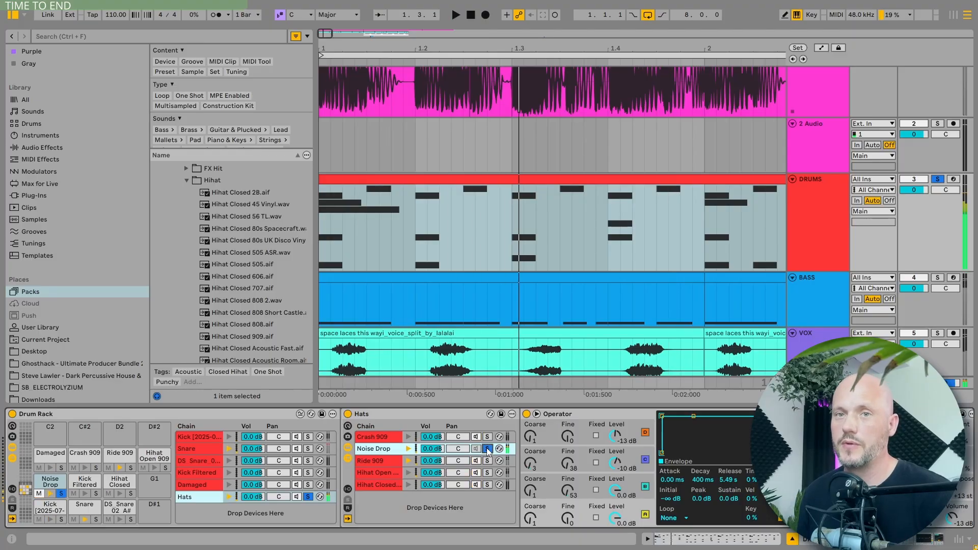
left_click(487, 449)
key("space")
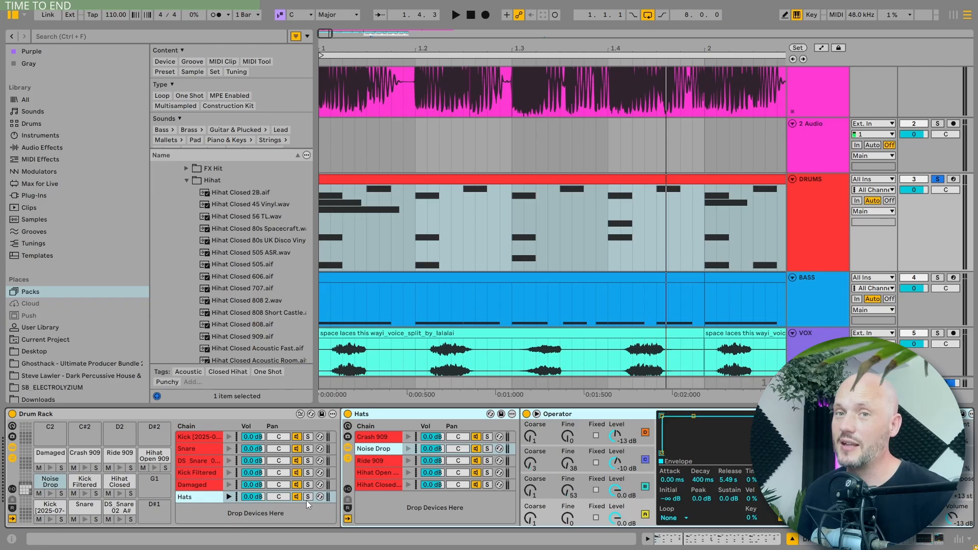
Step: Unfold the Auto Pan in the Hats chain and switch it on while the drums play
key("space")
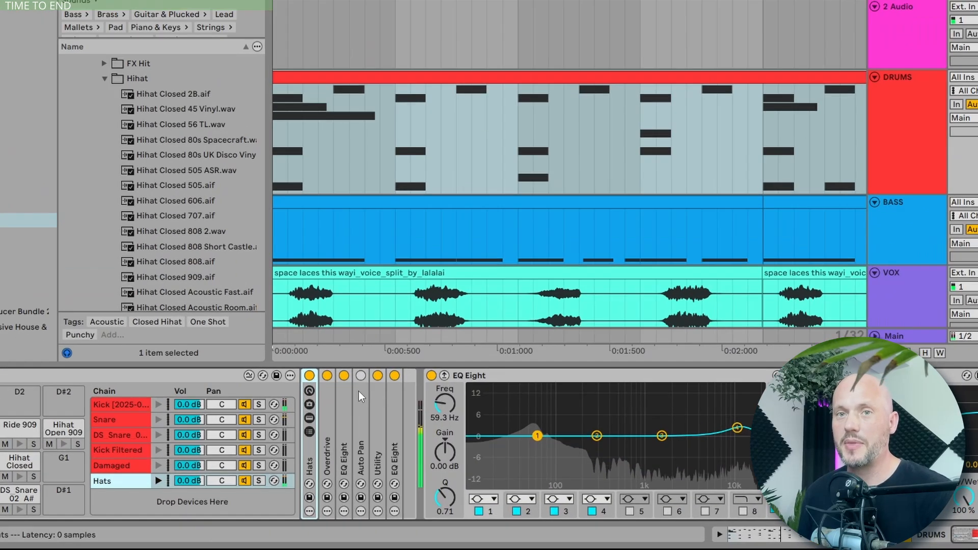
double_click(360, 396)
left_click(360, 377)
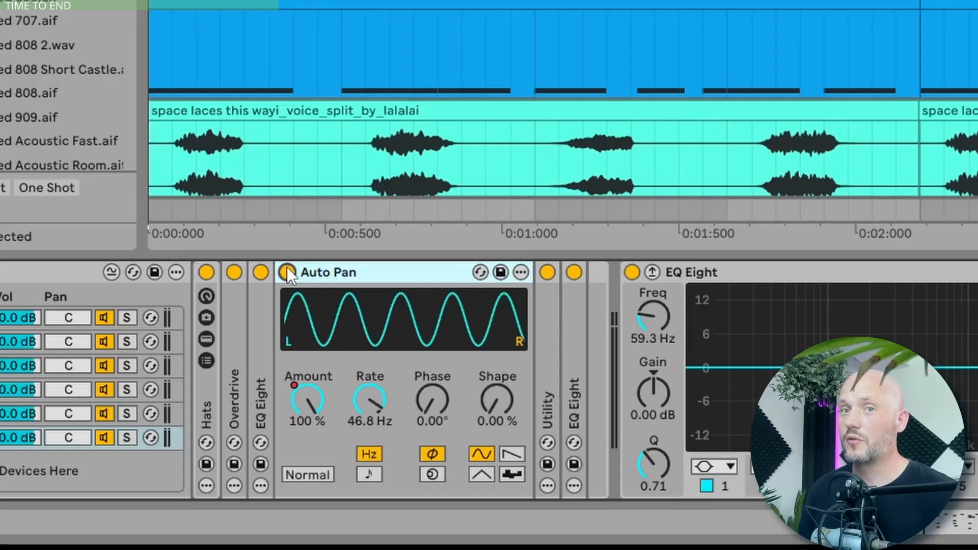
left_click(201, 431)
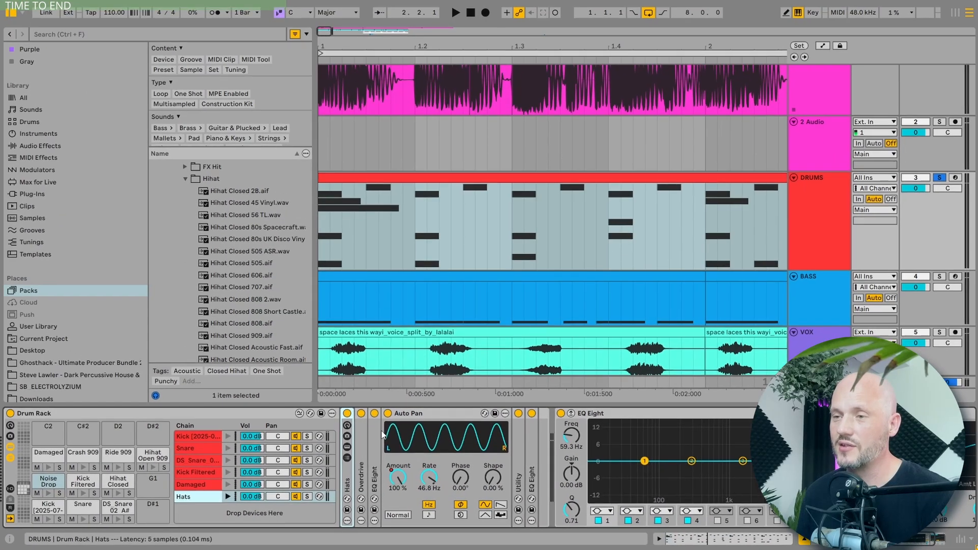
left_click(343, 272)
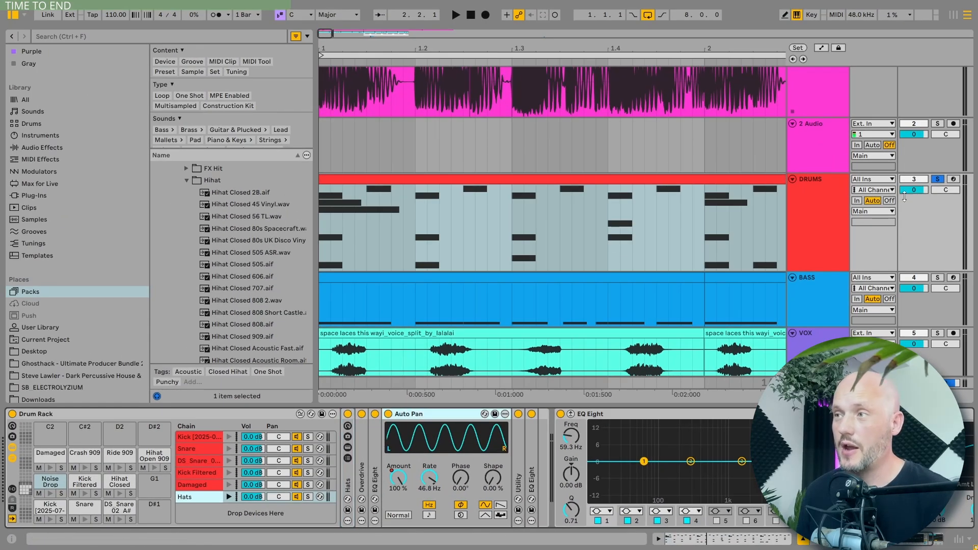
Step: Show the track automation and examine the Overdrive, EQ Eight and Auto Pan devices in the Hats chain
key("a")
key("space")
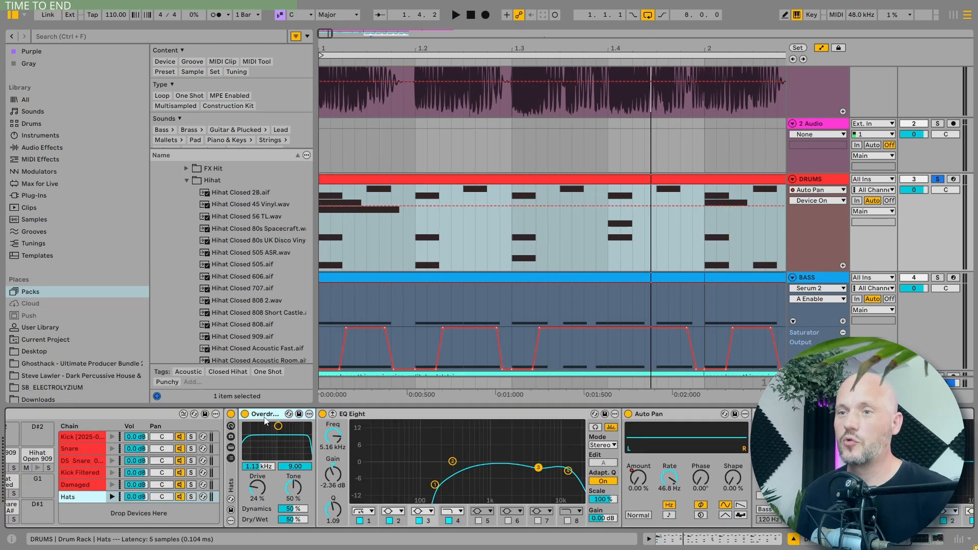
left_click(436, 415)
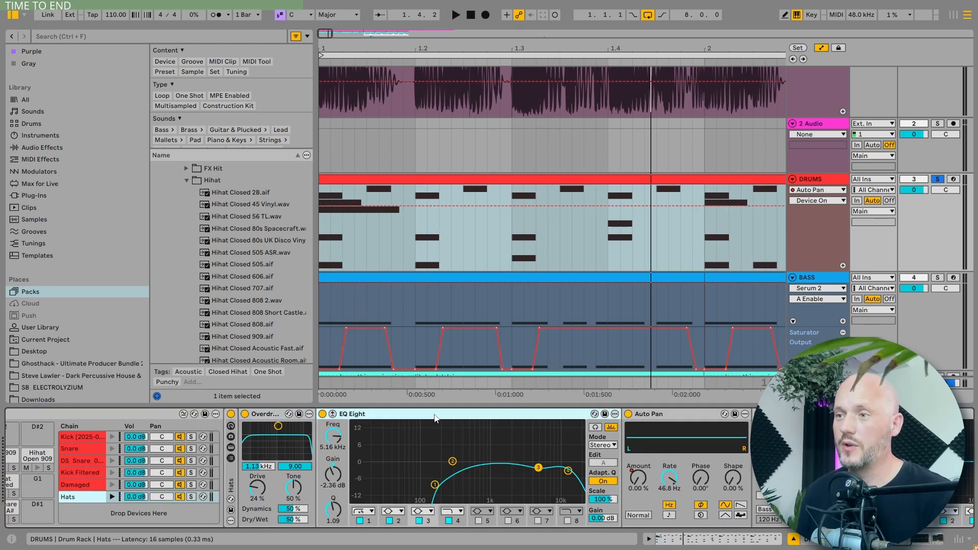
left_click(675, 417)
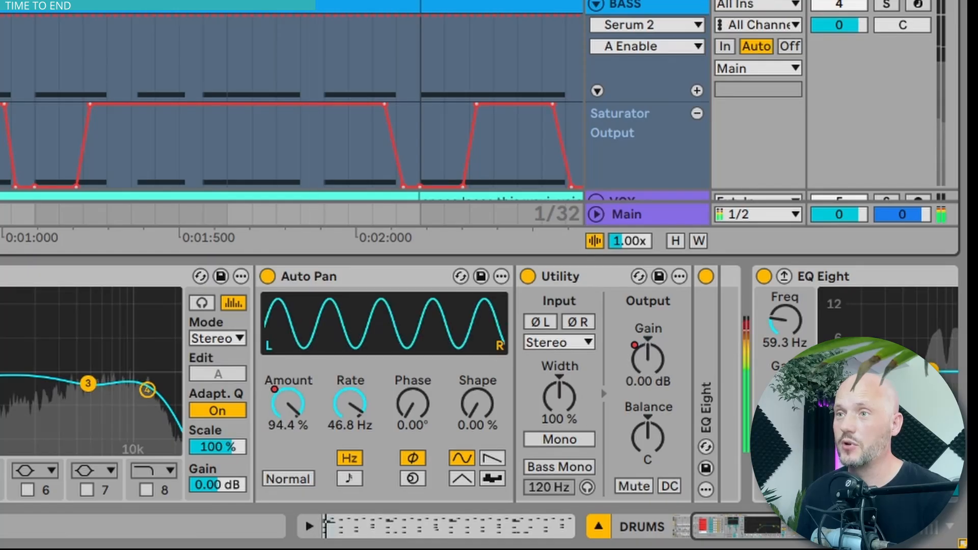
Step: Review the Utility Gain automation on the DRUMS track and play it from bar 5
scroll(291, 102, "down", 5)
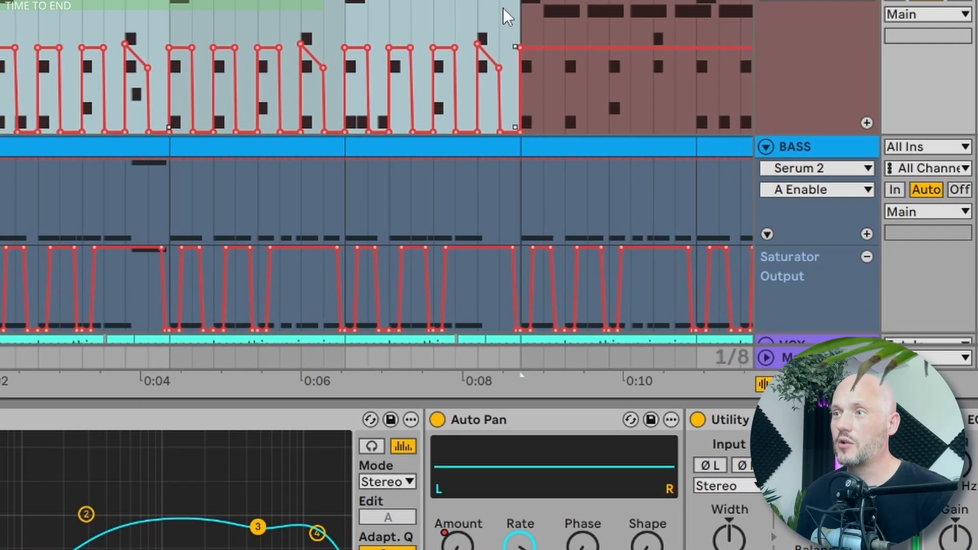
left_click(525, 3)
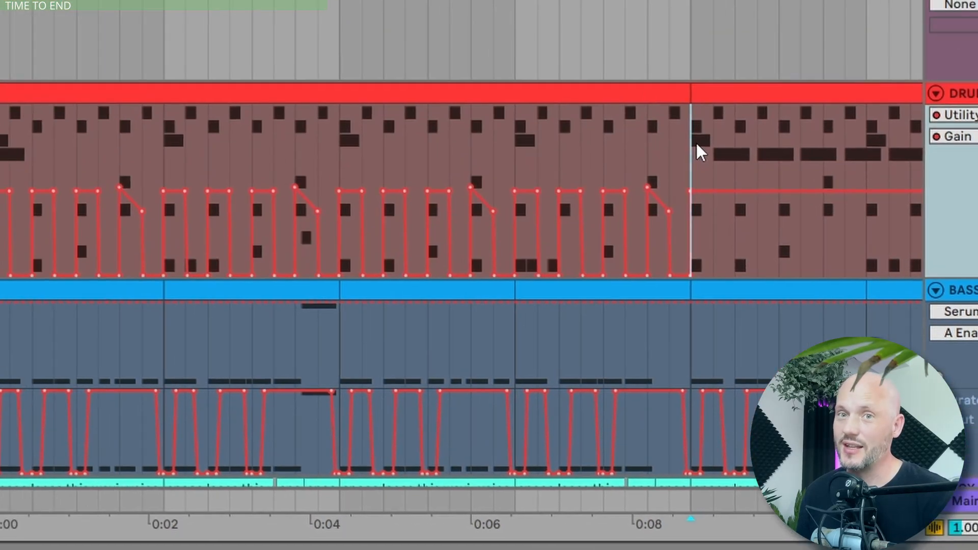
key("space")
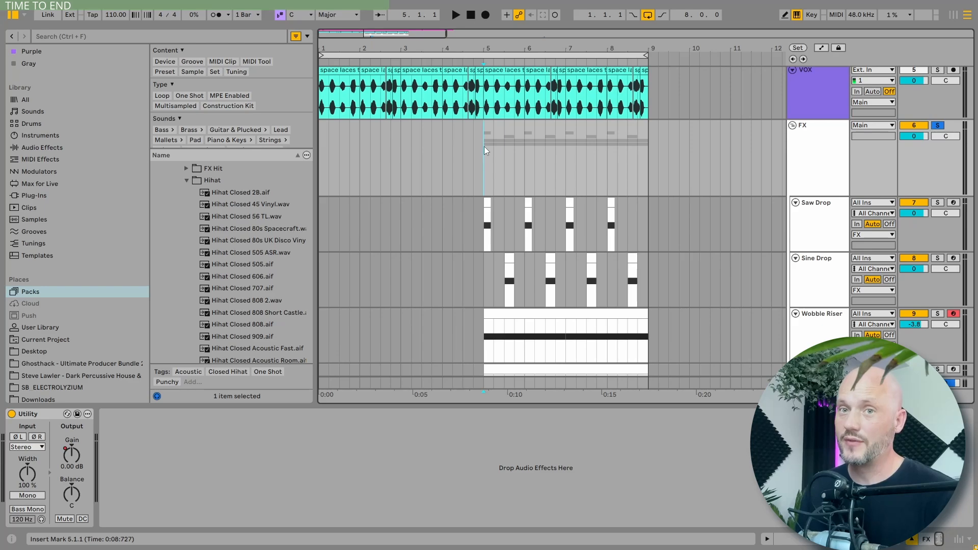
Step: Play the FX group from bar 5 and inspect the effects of its Serum 2 saw patch
key("space")
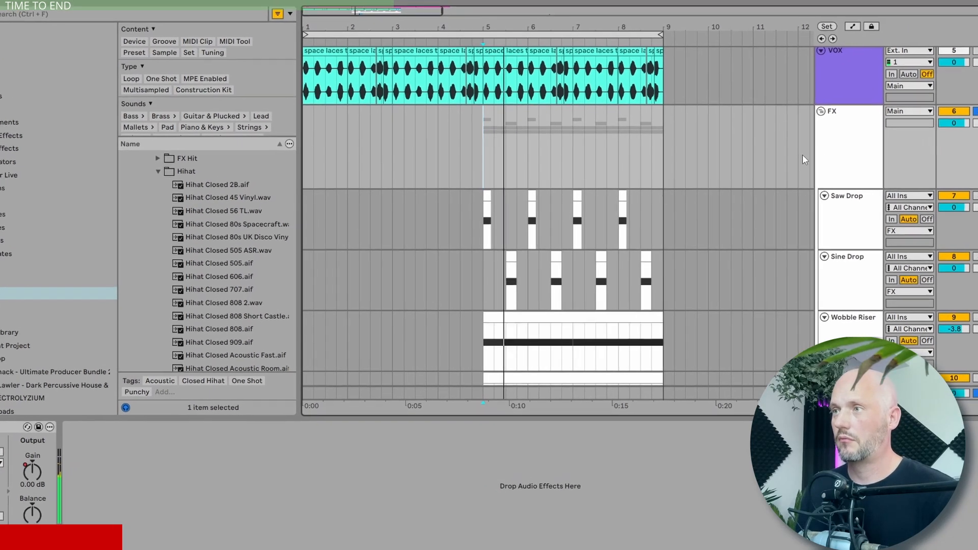
left_click(843, 135)
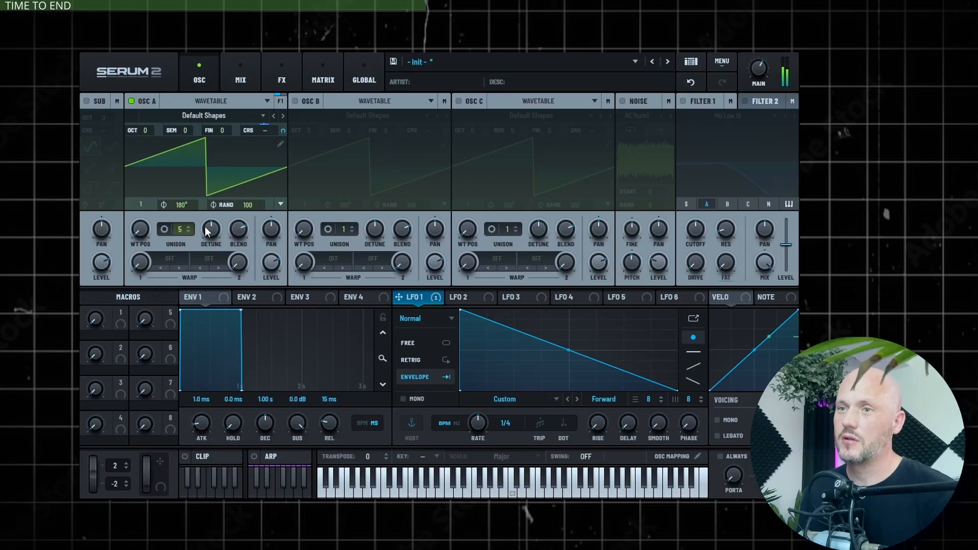
left_click(278, 75)
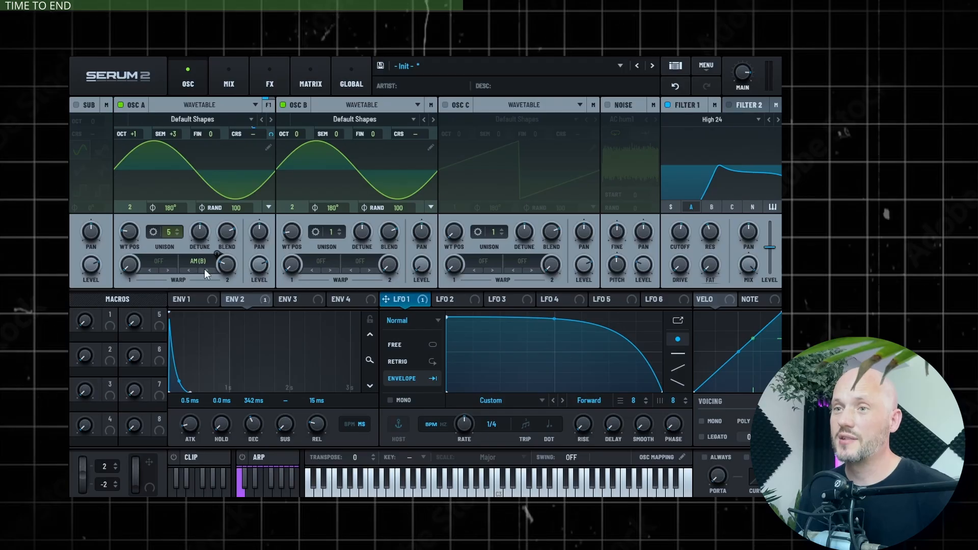
Step: Toggle Oscillator B off and on to examine Oscillator A's AM (B) warp, and check the Serum 2 patch's Delay effect
left_click(197, 261)
mouse_move(227, 356)
left_click(315, 355)
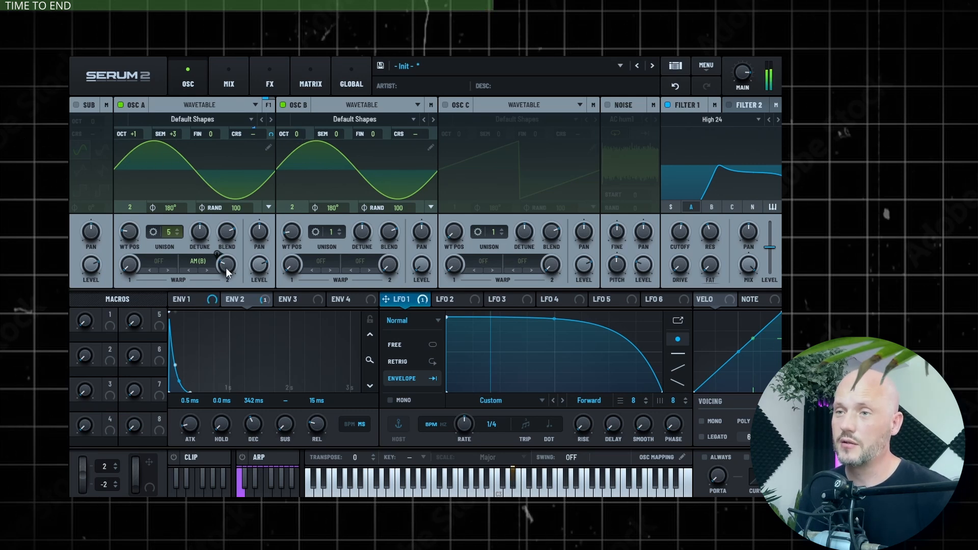
left_click(281, 105)
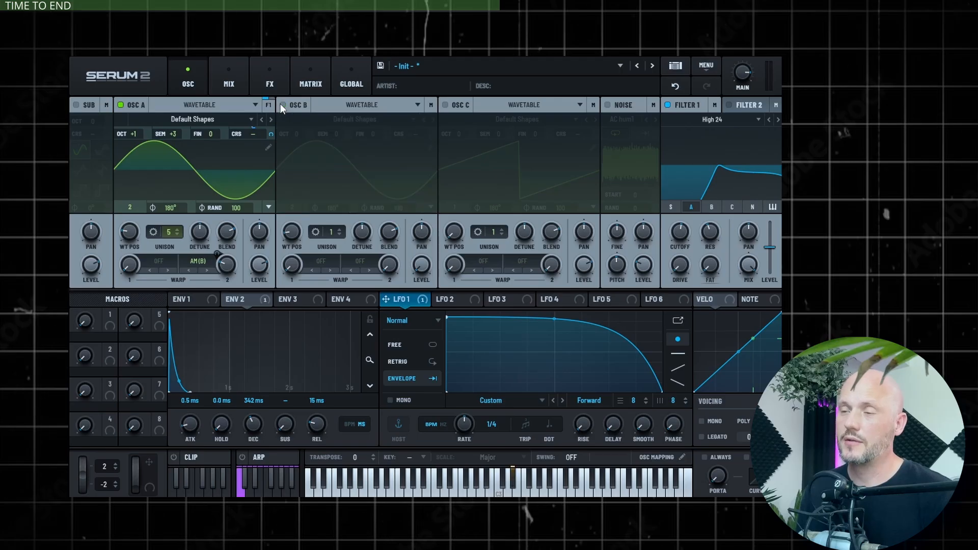
left_click(280, 103)
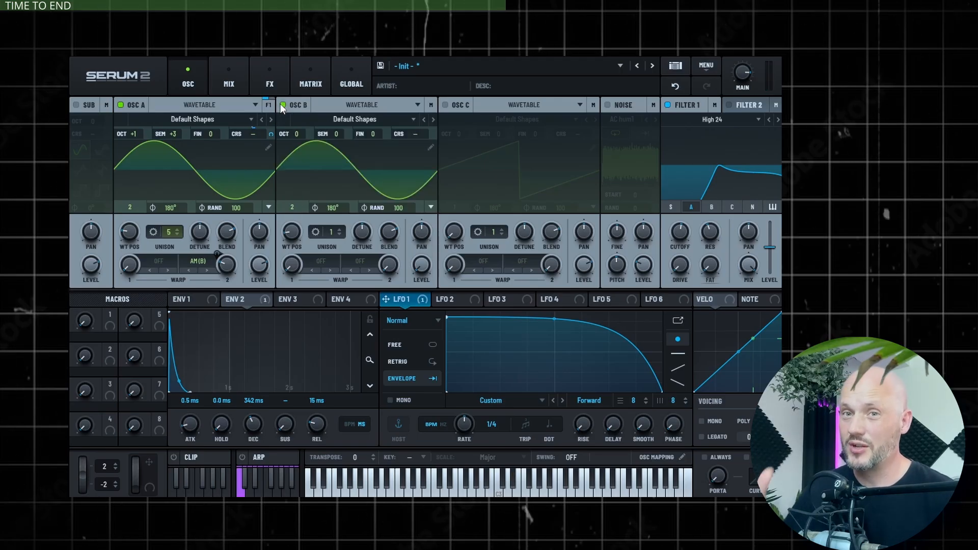
left_click(269, 82)
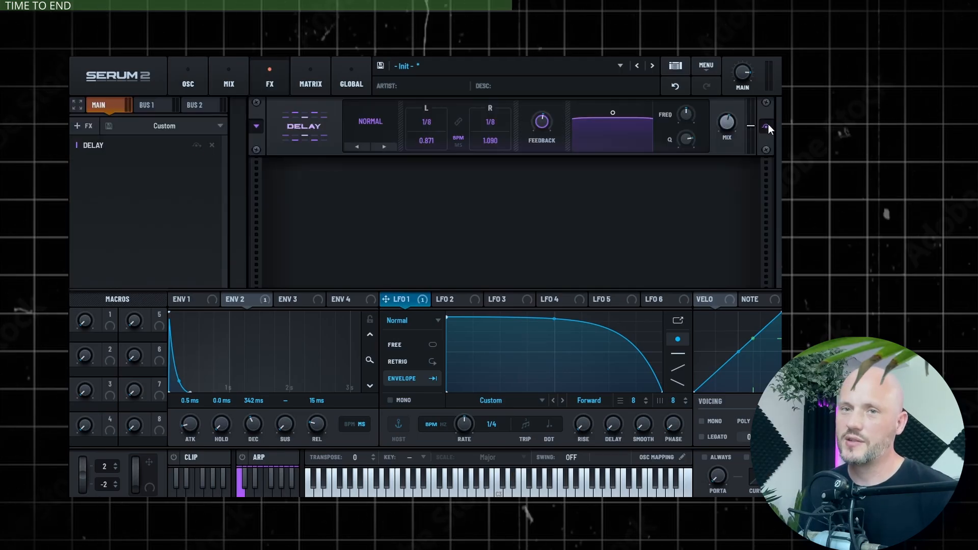
left_click(192, 76)
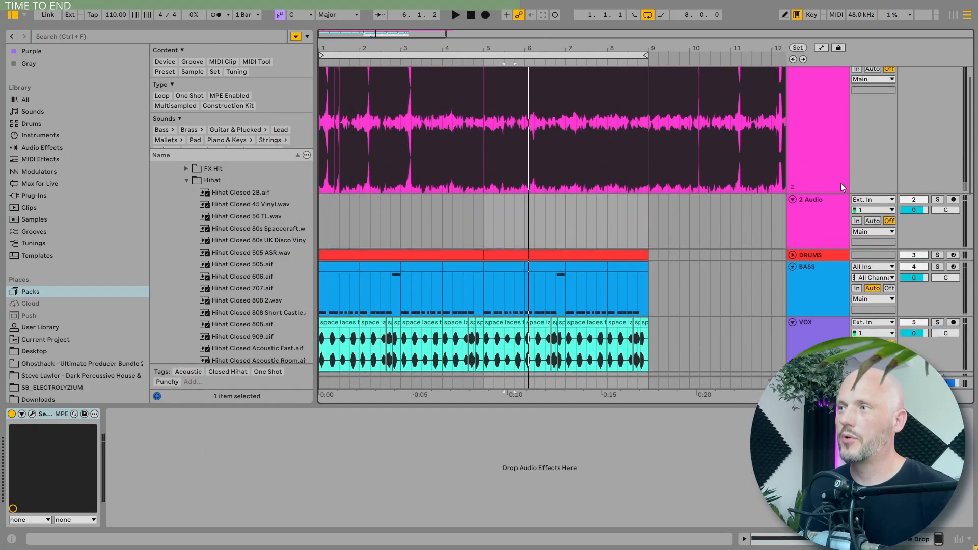
Step: Examine the LFO 1 modulation on Oscillator A's coarse pitch in the Serum 2 patch and open its effects
scroll(840, 182, "up", 2)
left_click(936, 72)
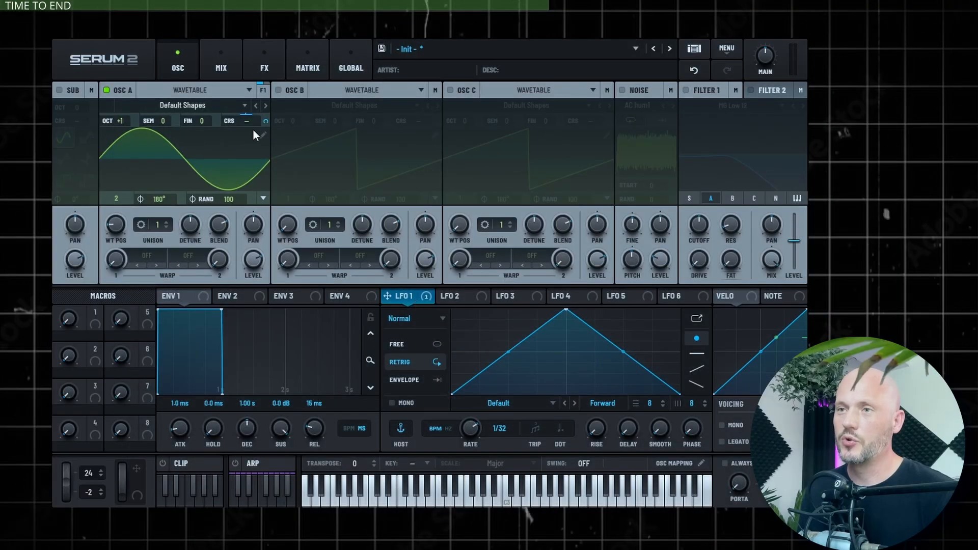
mouse_move(265, 123)
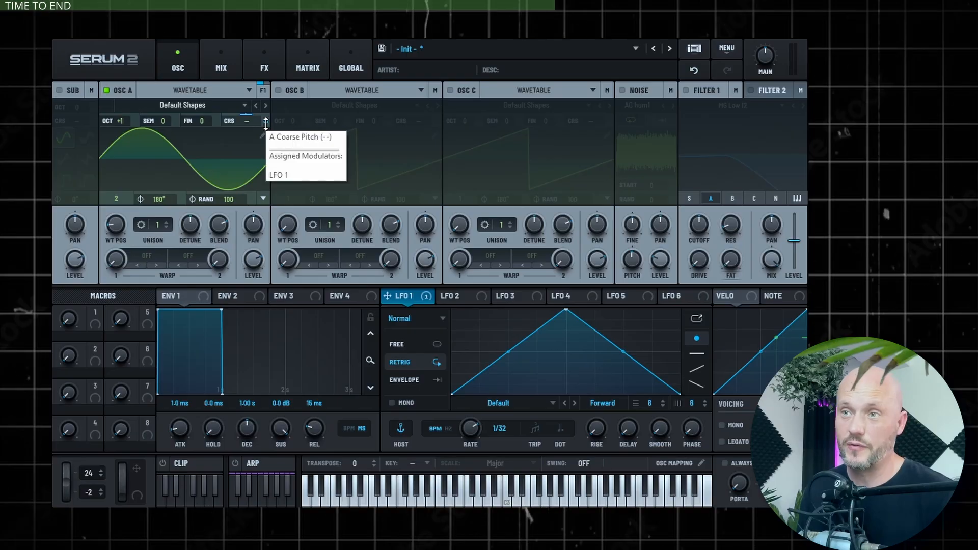
left_click(264, 64)
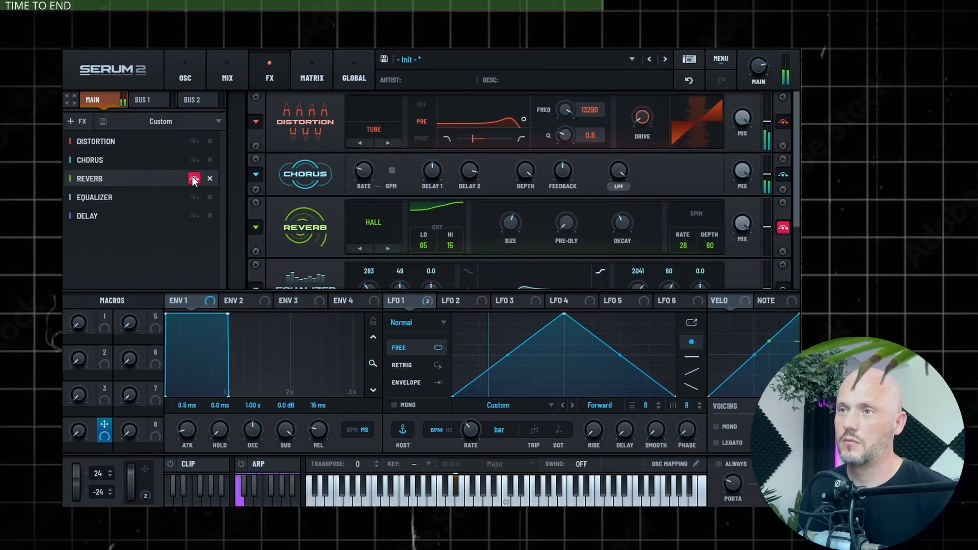
Step: Review the HyperSqueak and Softest Growl oscillators and Crackle noise, and inspect the patch's Equalizer and Delay effects
left_click(186, 70)
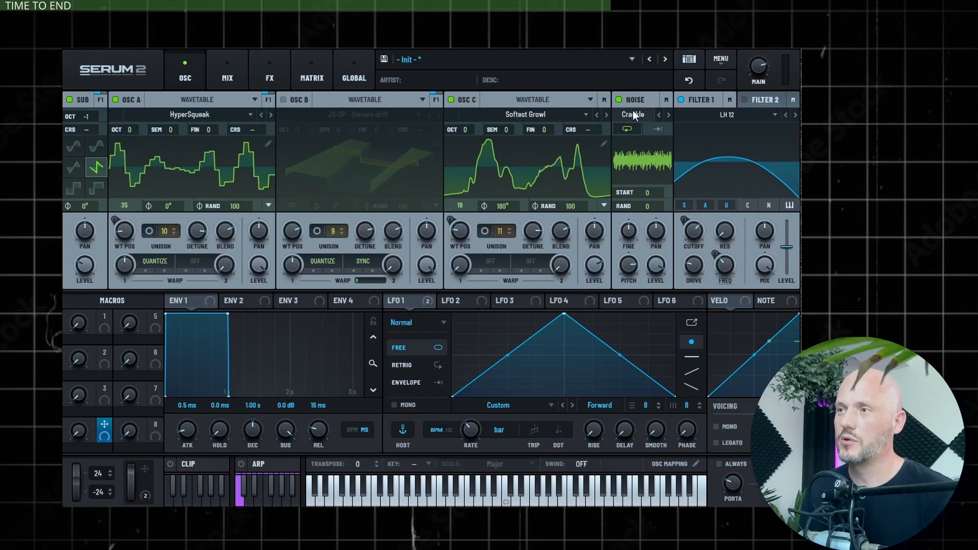
left_click(269, 71)
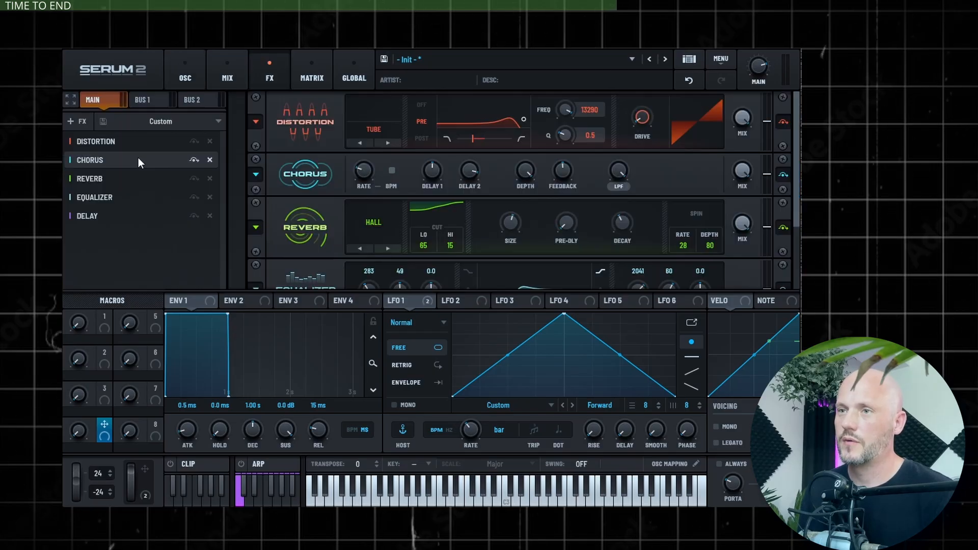
left_click(136, 206)
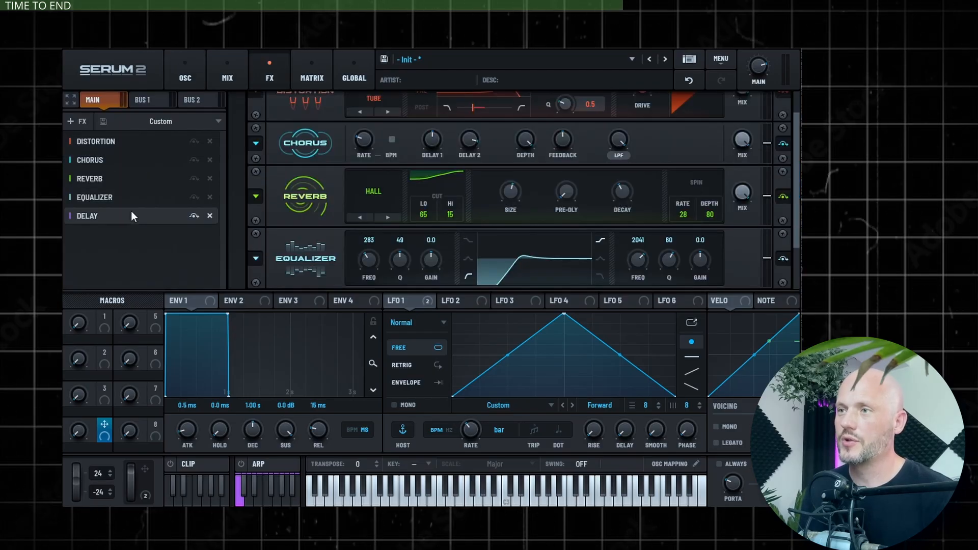
left_click(121, 216)
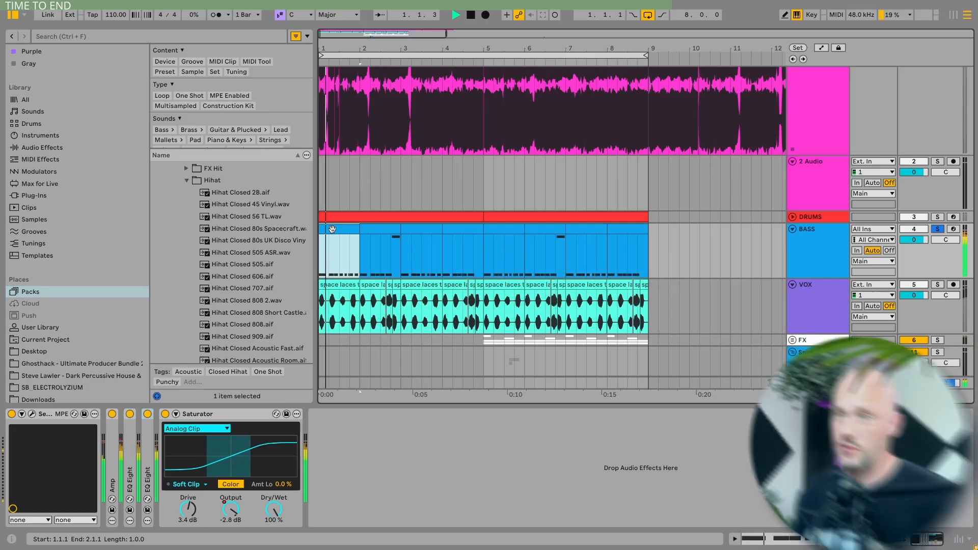
Step: Turn on the White noise, MG Low 18 Filter 1 and Oscillator A in the bass patch, and show LFO 2's envelope shape
key("z")
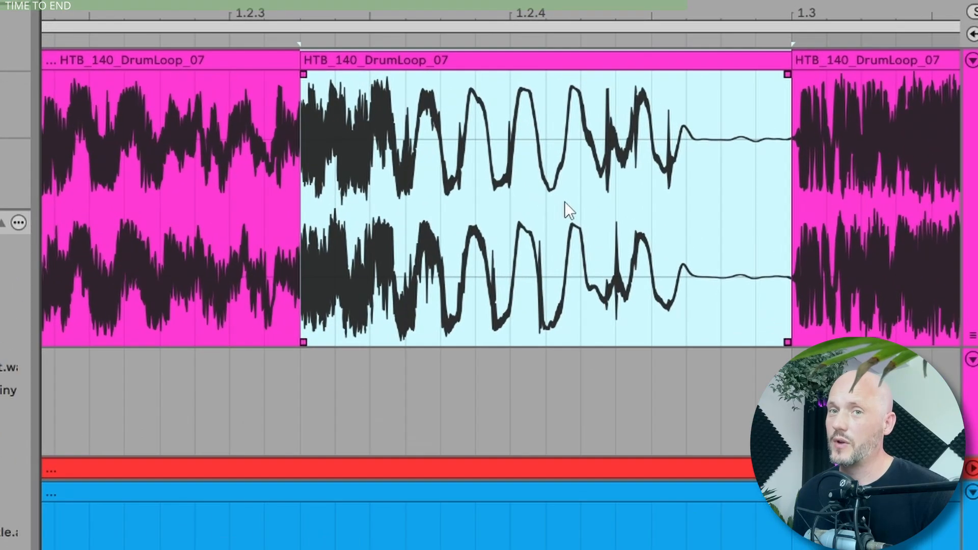
left_click_drag(564, 201, 370, 188)
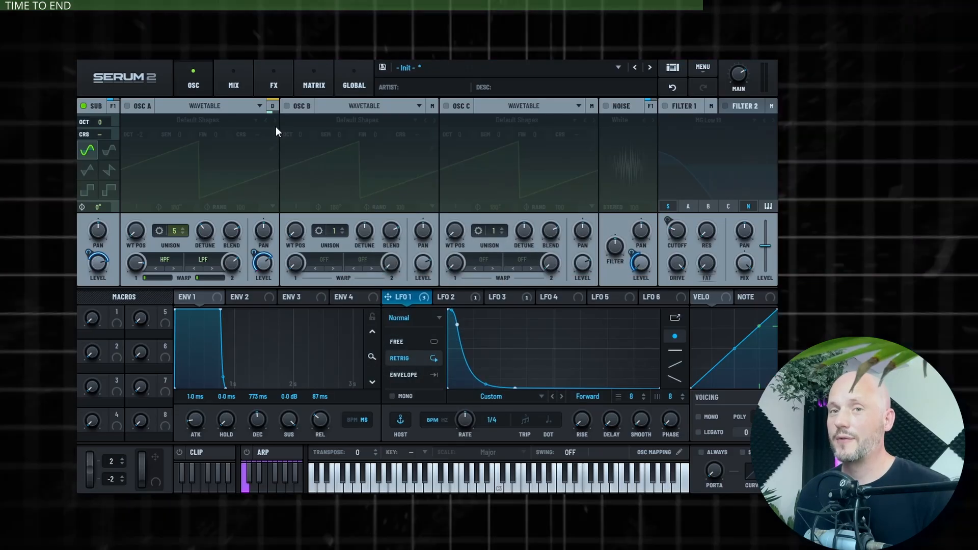
left_click(605, 106)
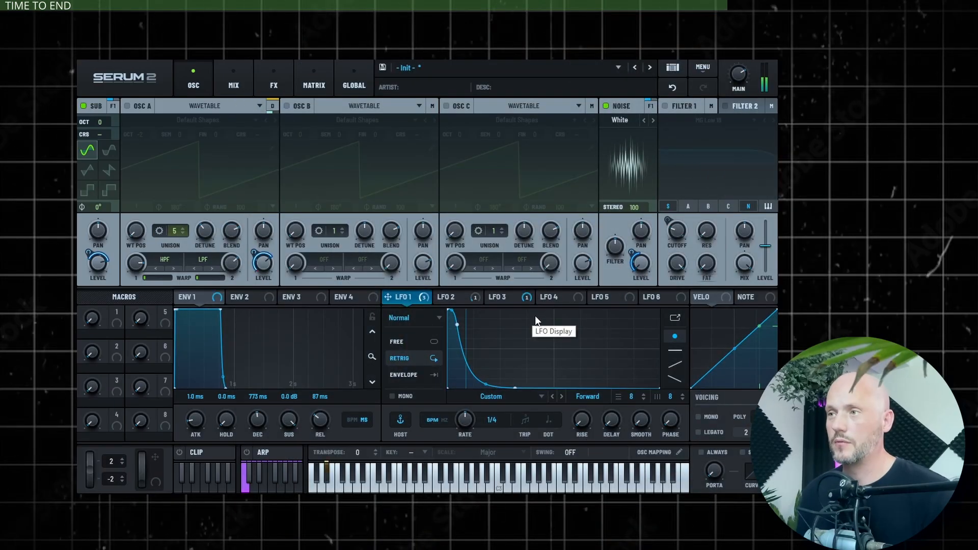
left_click(664, 105)
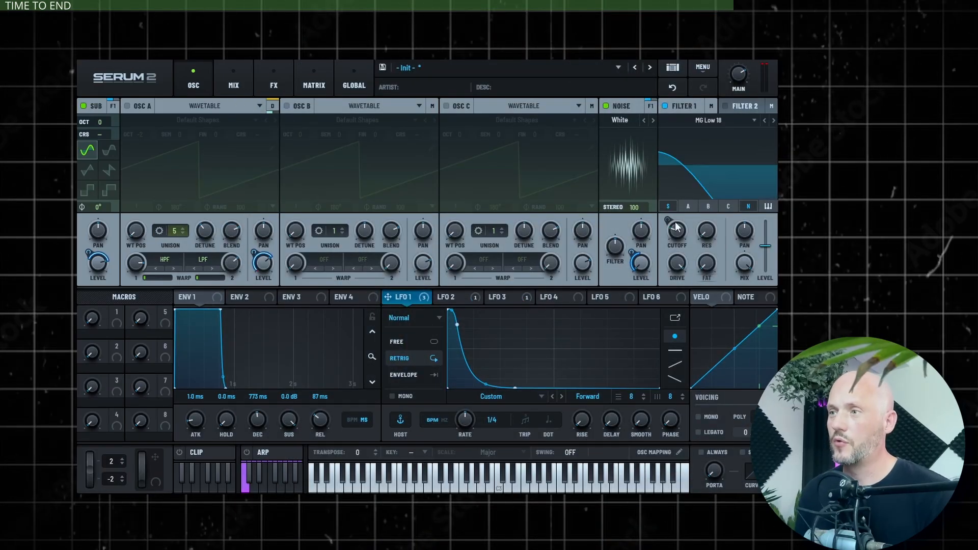
left_click(127, 105)
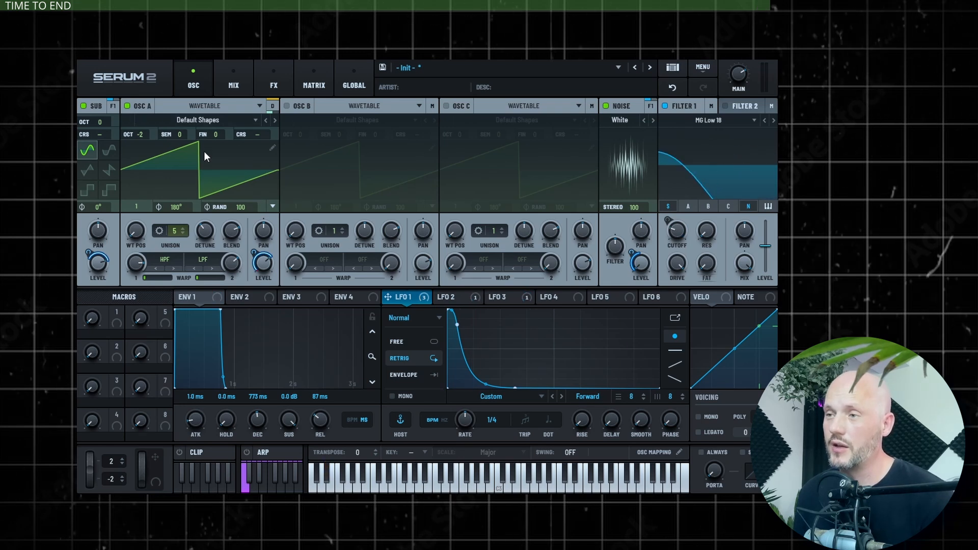
left_click(465, 297)
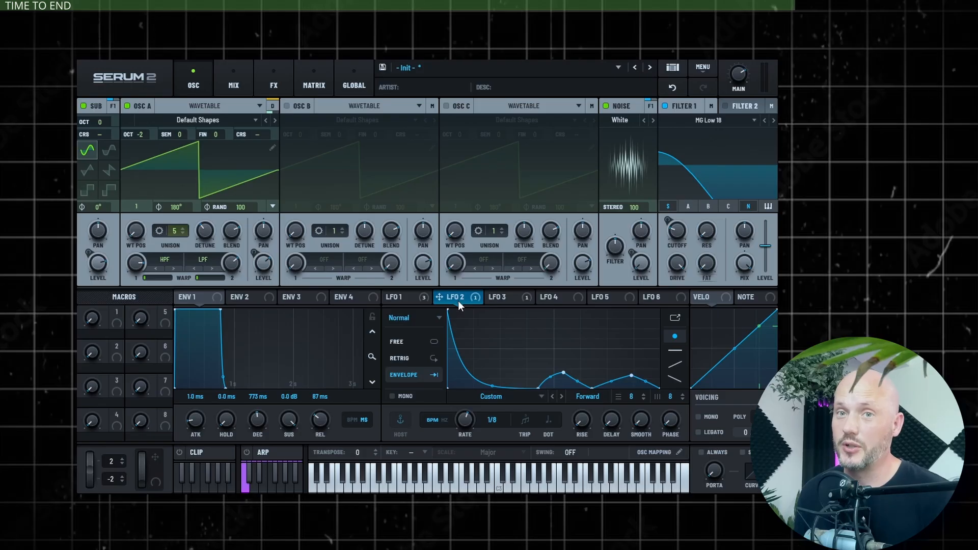
Step: Enable the Equalizer, multiband Compressor, Sin Fold Distortion and final Compressor in the bass patch's effects chain
left_click(273, 85)
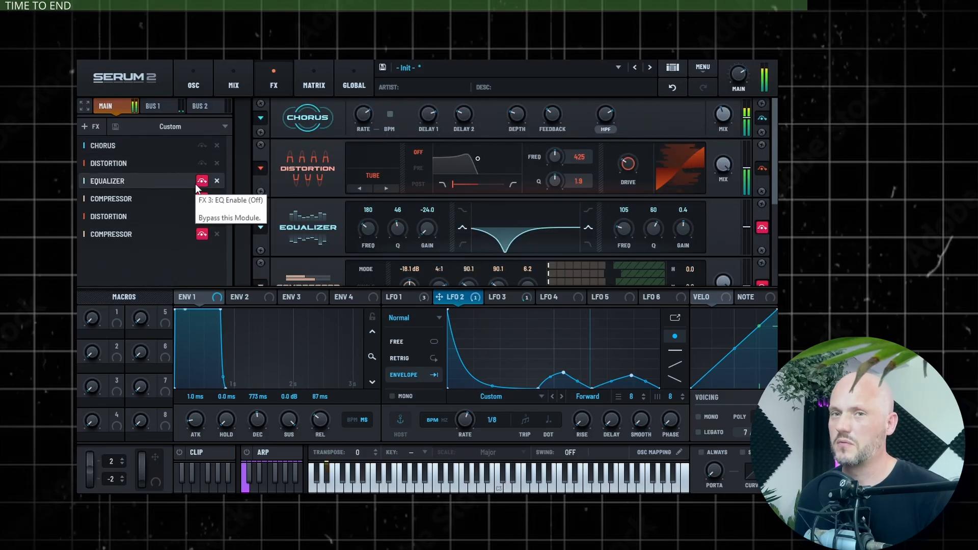
left_click(202, 181)
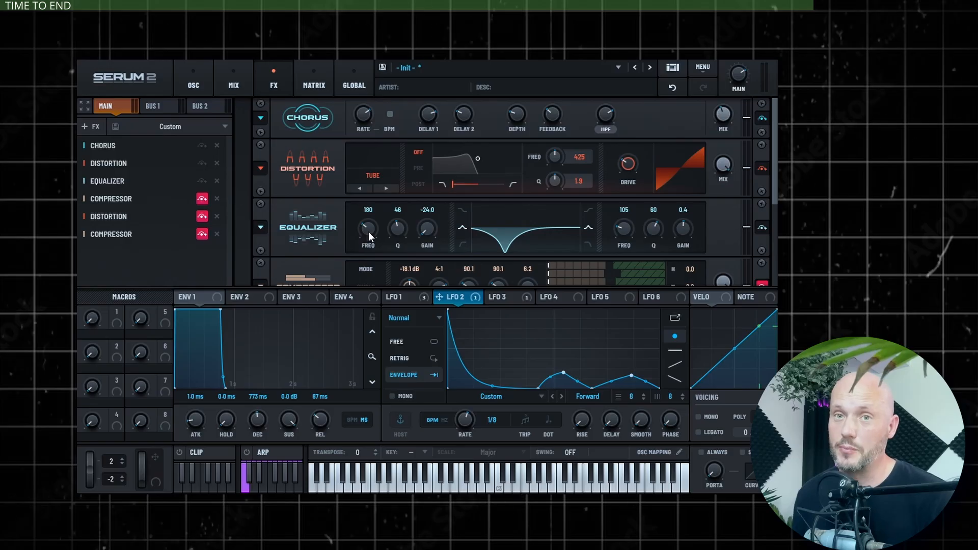
left_click(202, 197)
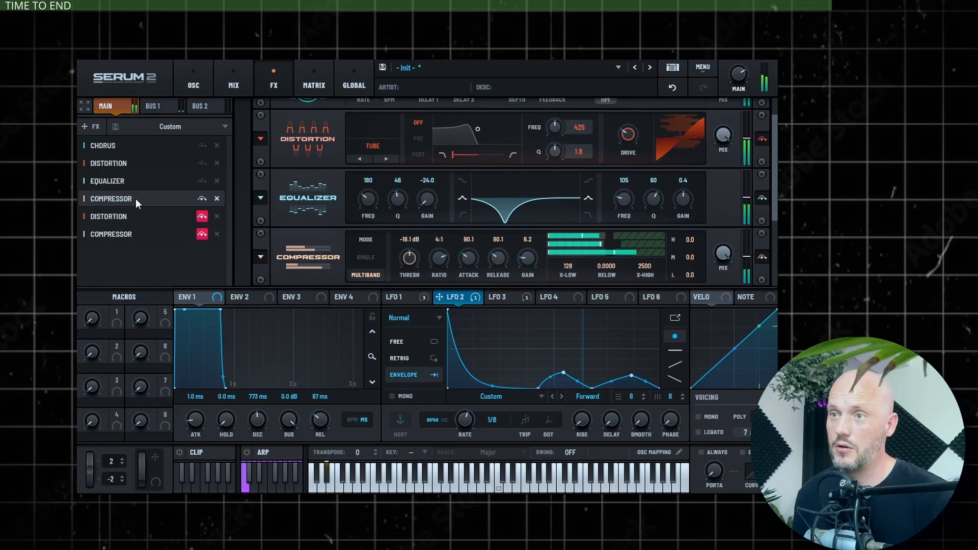
left_click(202, 216)
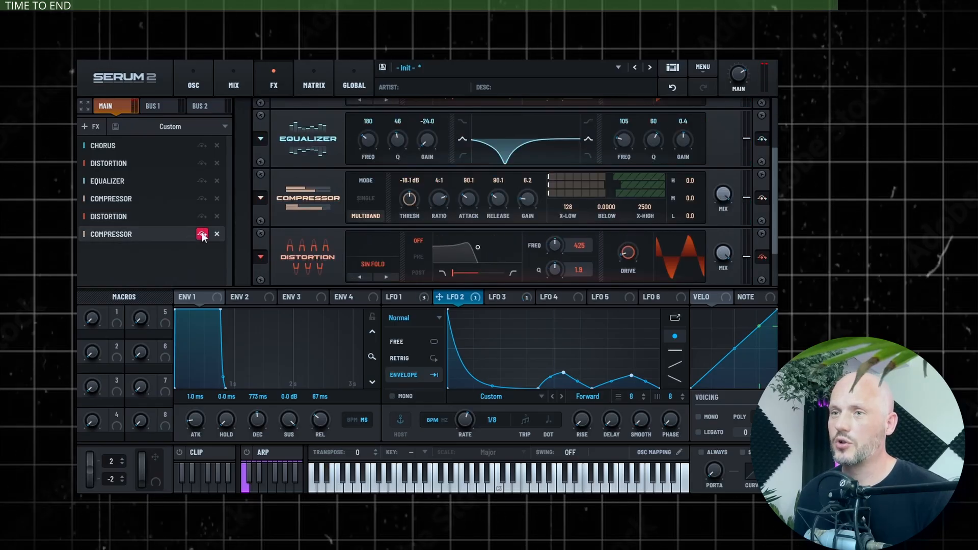
left_click(201, 233)
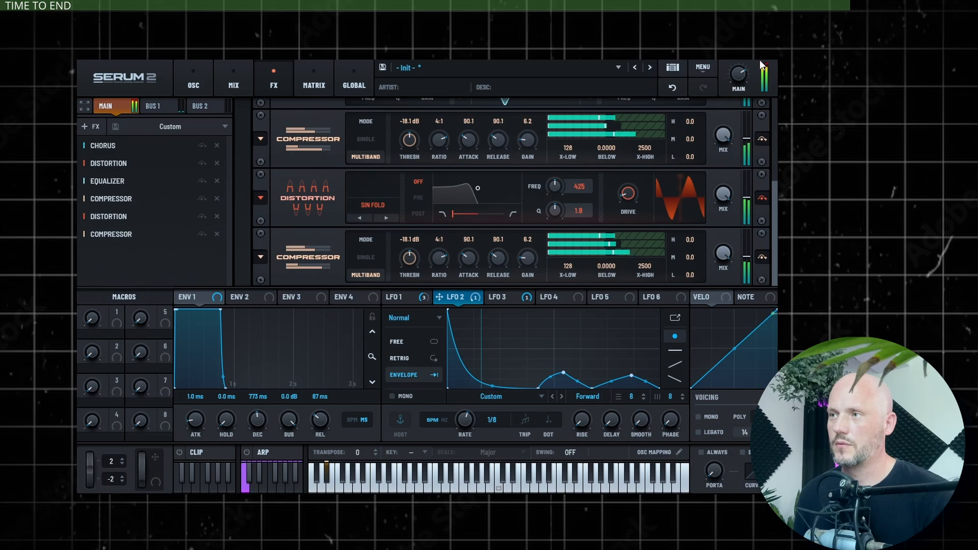
left_click(207, 71)
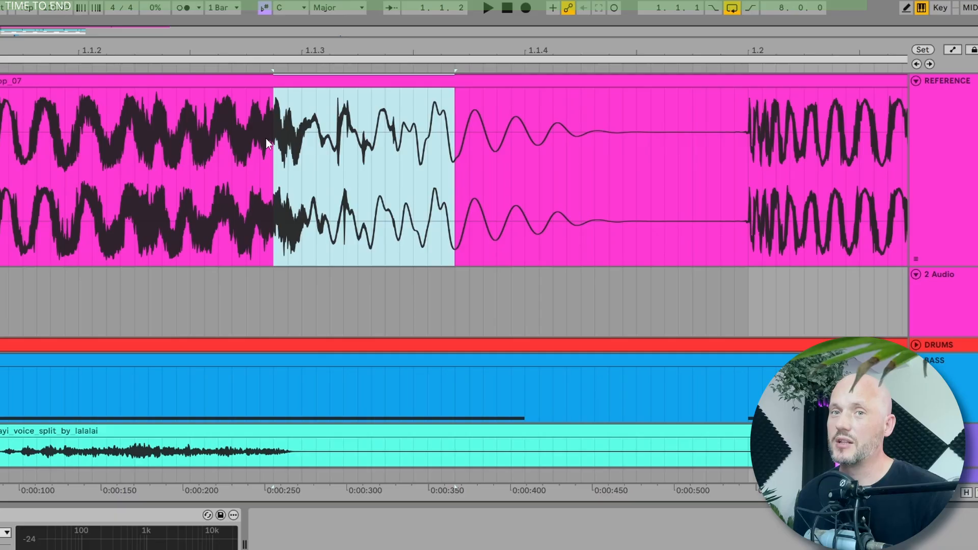
Step: Play the BASS track and turn on its Blues Amp and both EQ Eight devices
left_click_drag(216, 175, 555, 229)
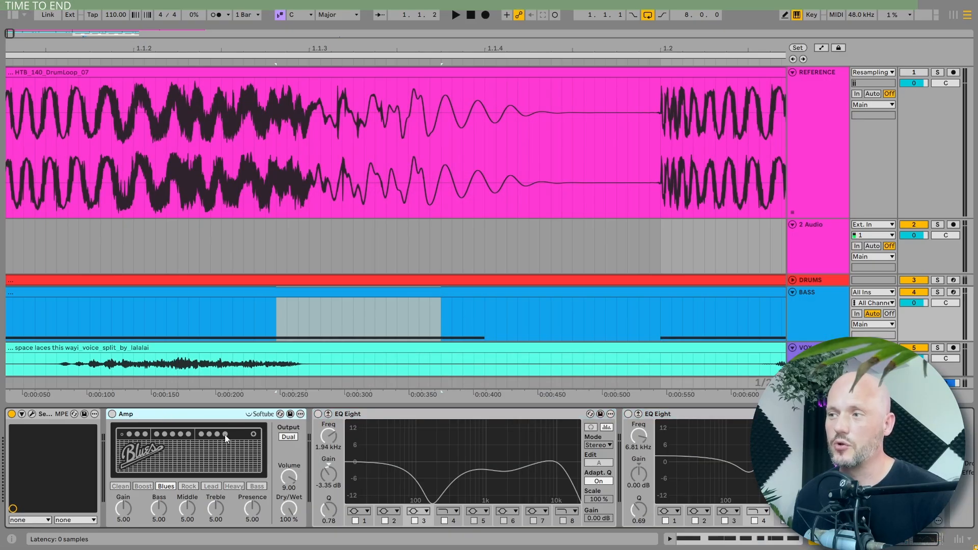
key("space")
left_click(112, 414)
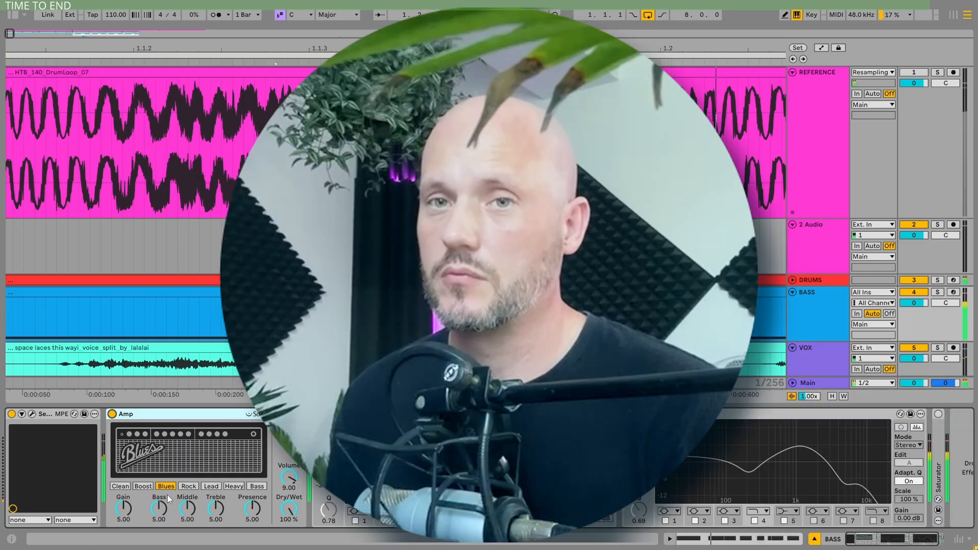
left_click(318, 413)
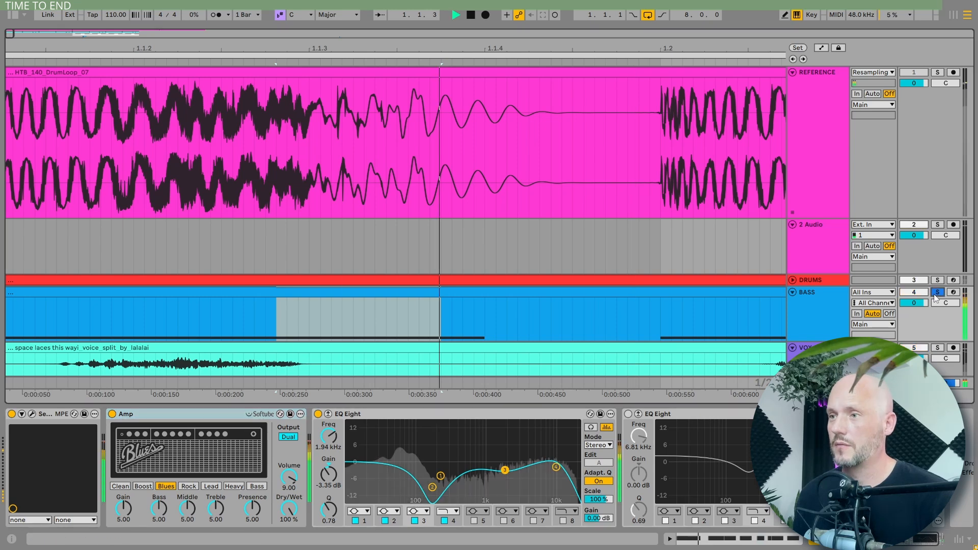
left_click(627, 413)
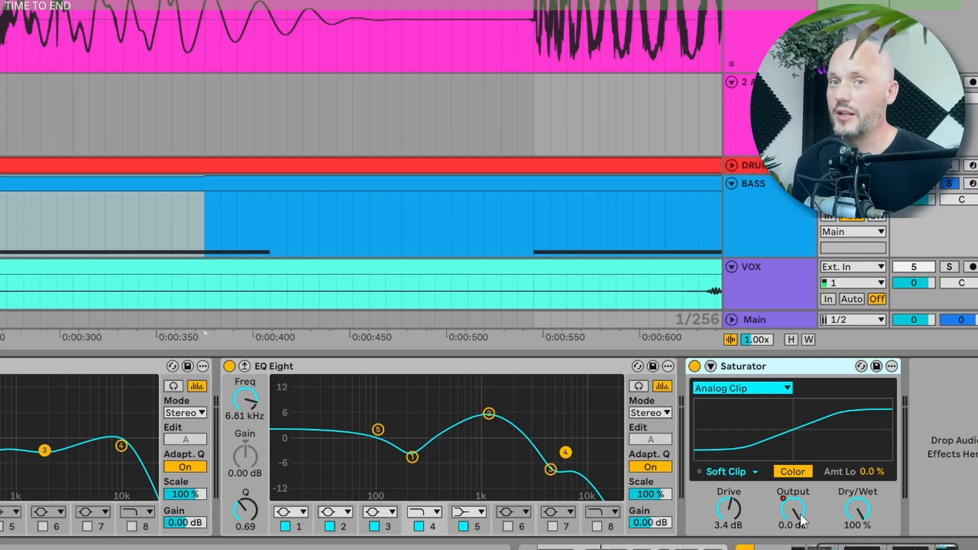
key("space")
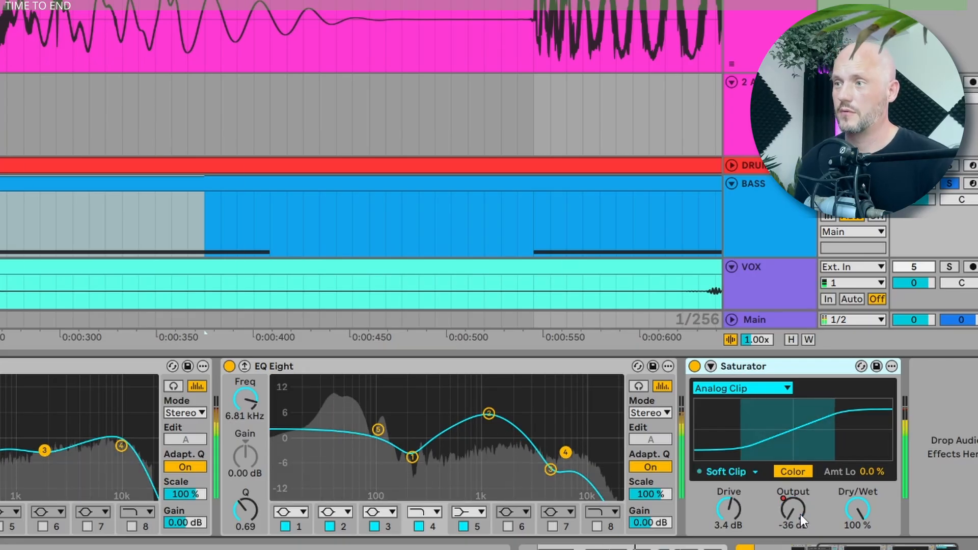